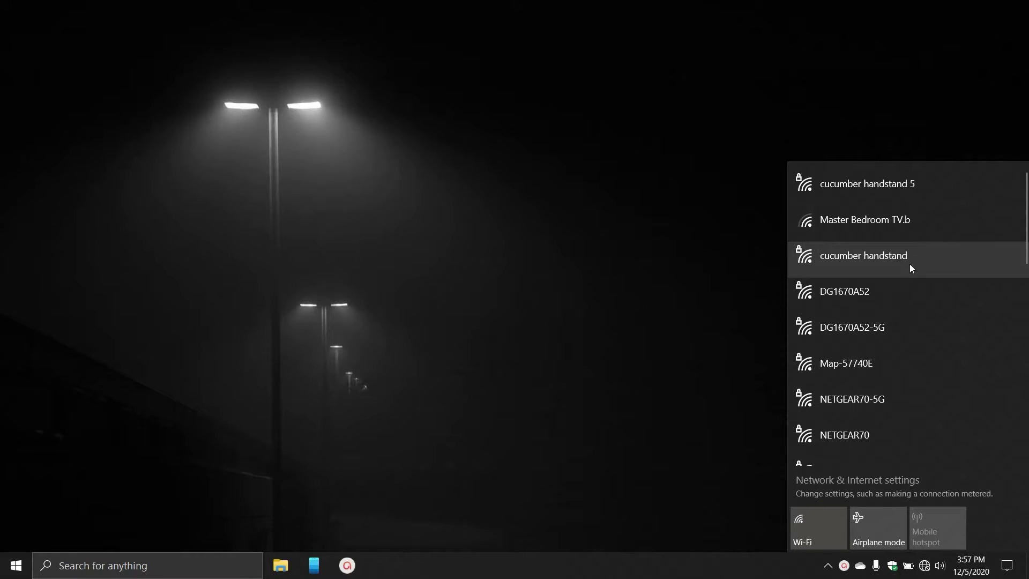
Try joining Map-57740E with the pasted security key and allow discovery; the connection fails.
{"action": "left_click", "coordinate": [887, 364]}
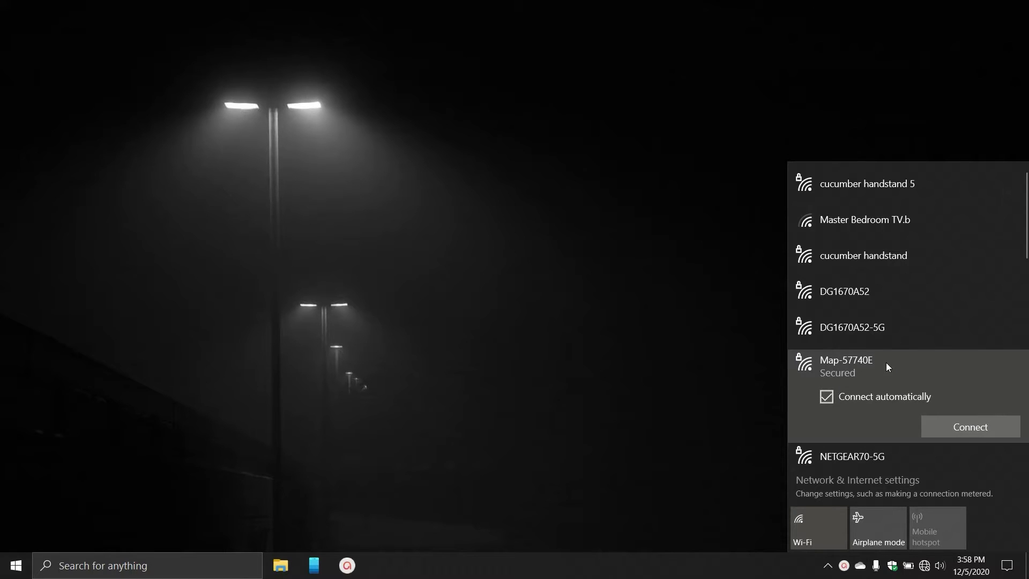
{"action": "left_click", "coordinate": [962, 429]}
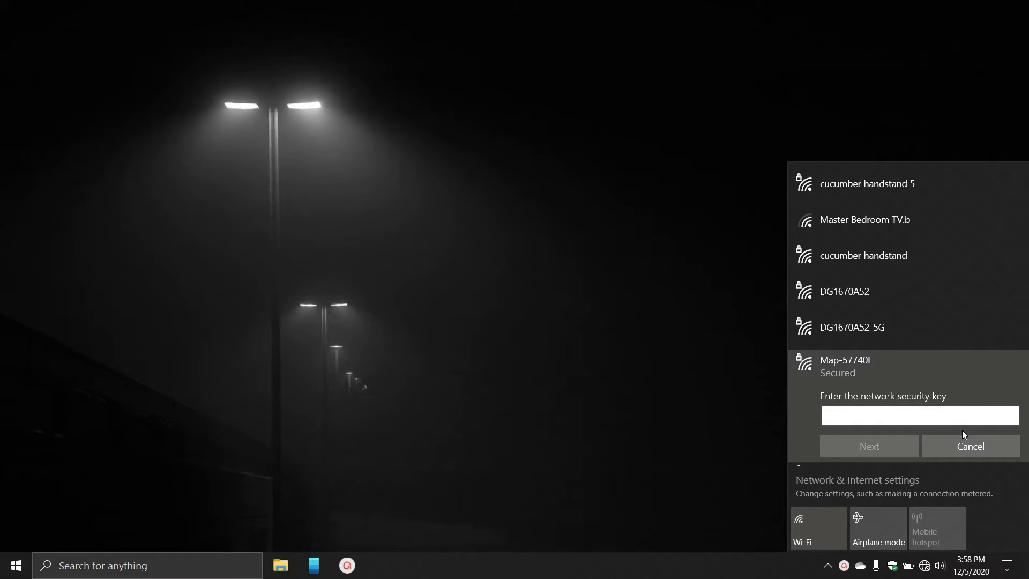
{"action": "key", "text": "ctrl+v"}
{"action": "left_click", "coordinate": [893, 454]}
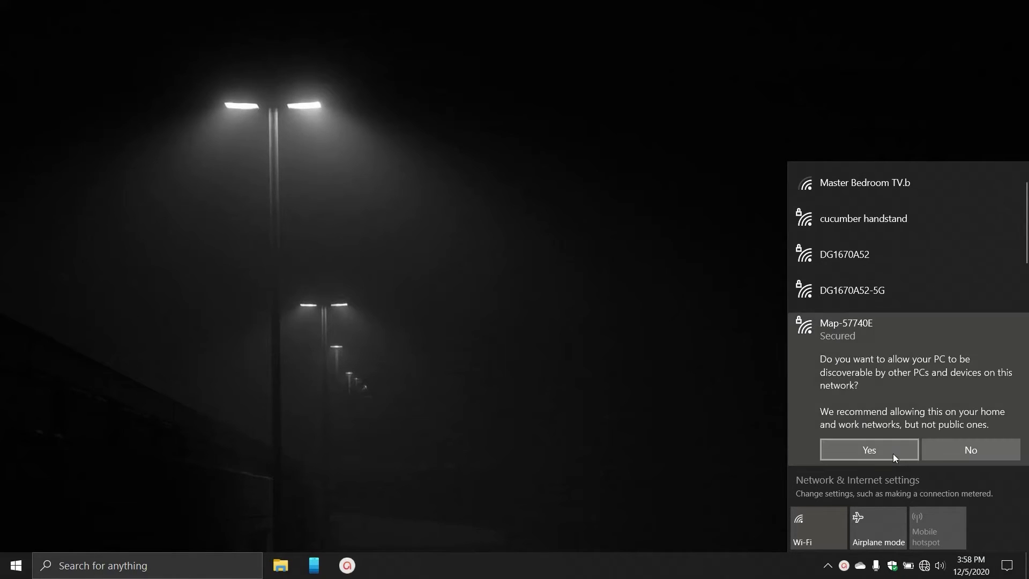
{"action": "left_click", "coordinate": [893, 454]}
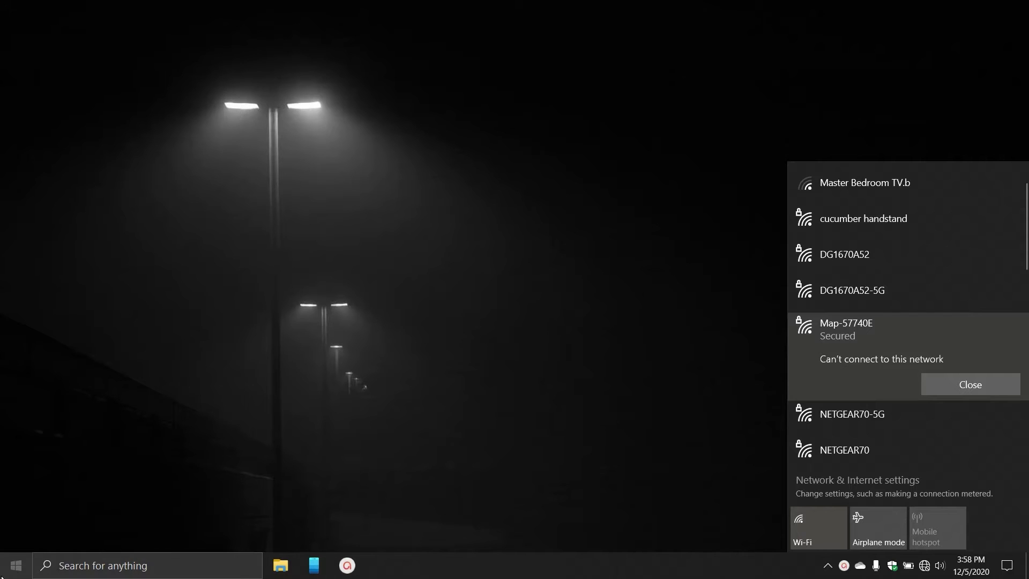
Launch Chrome, open a new tab with the IE Tab extension, and maximize the window for mapgwy.com.
{"action": "left_click", "coordinate": [5, 570]}
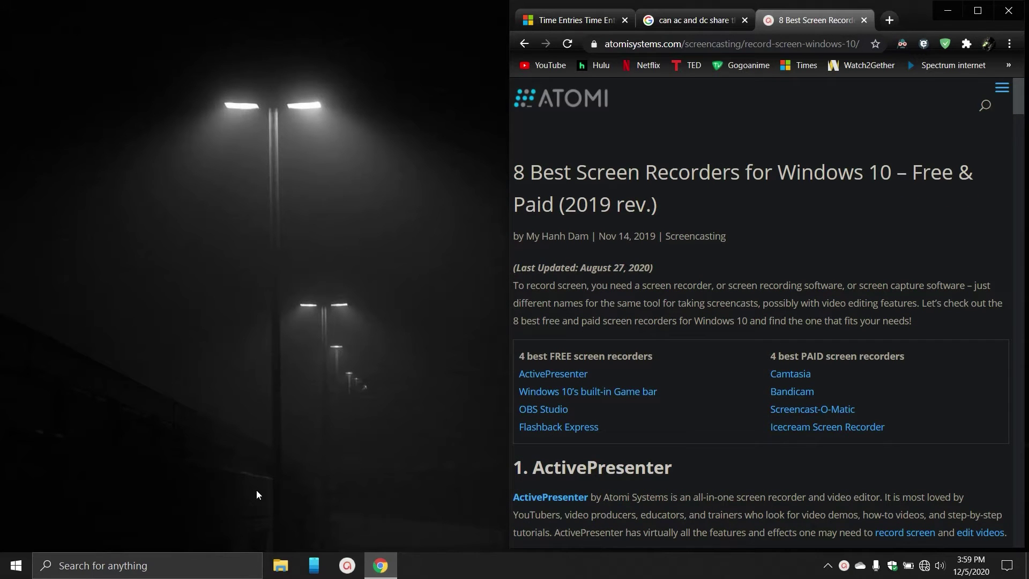
{"action": "left_click", "coordinate": [889, 20]}
{"action": "left_click", "coordinate": [924, 43]}
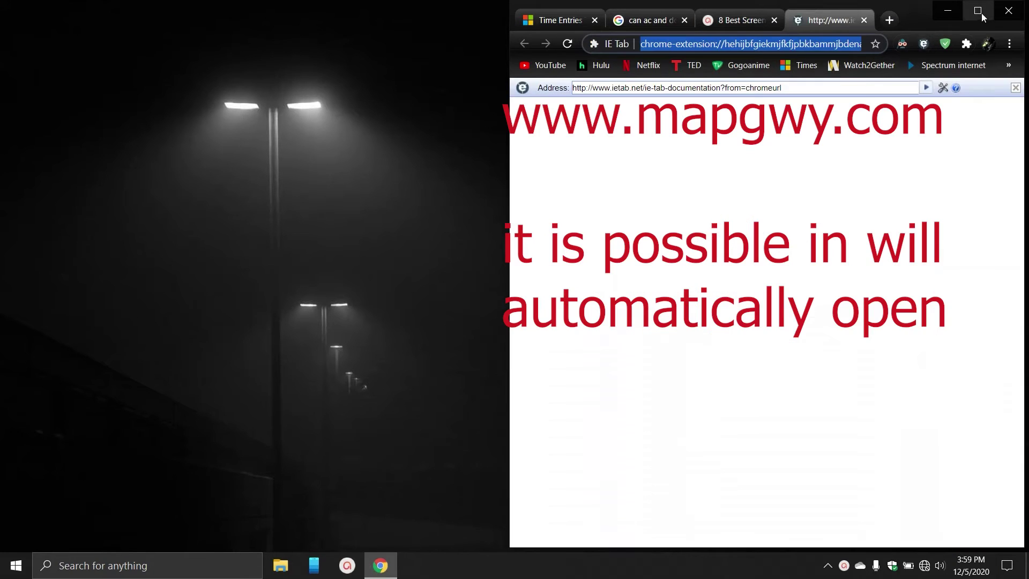
{"action": "left_click", "coordinate": [978, 11]}
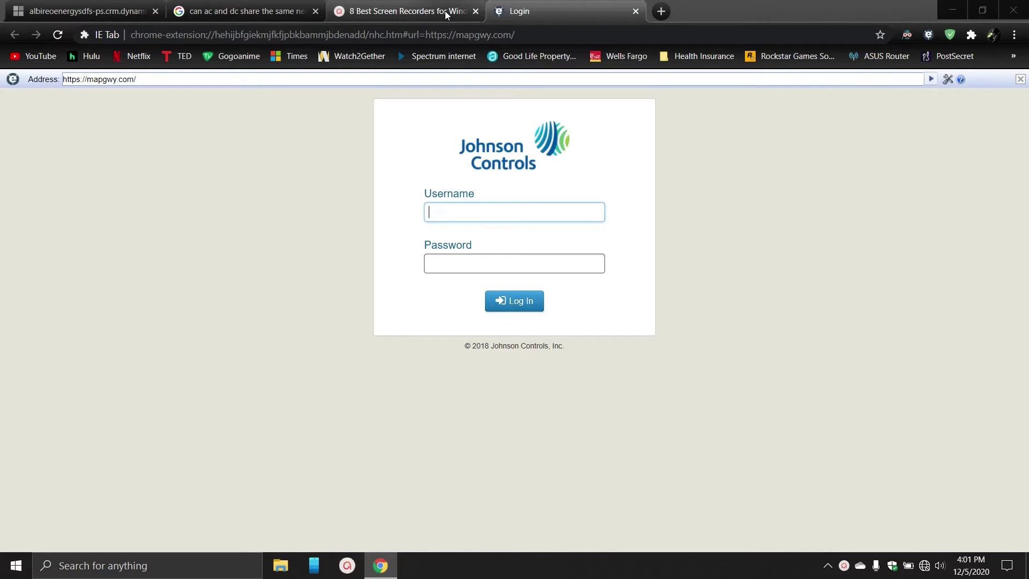
Log in to the gateway as ADMIN and accept the license agreement.
{"action": "type", "text": "ADMIN"}
{"action": "left_click", "coordinate": [507, 300]}
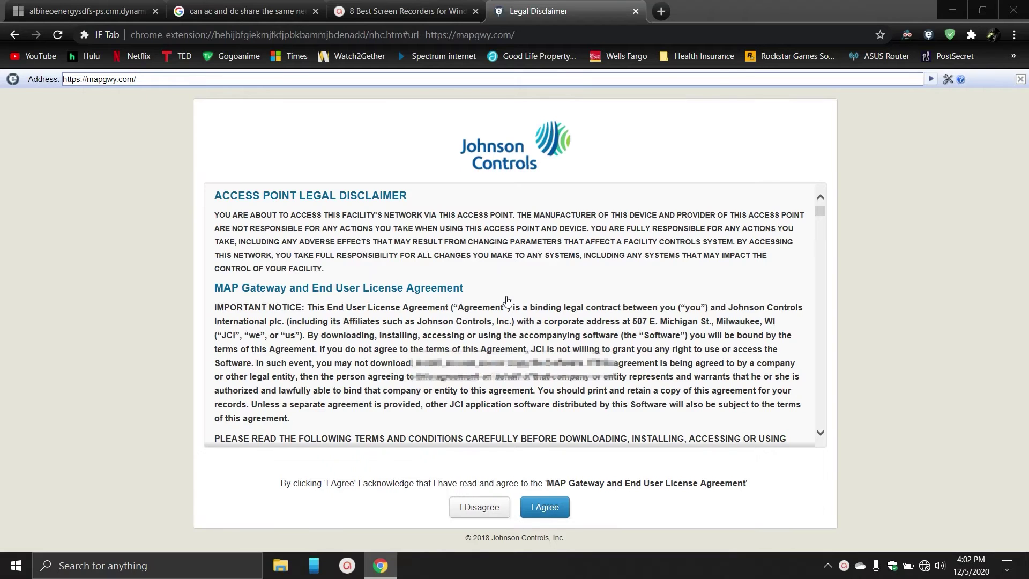
{"action": "left_click", "coordinate": [557, 515]}
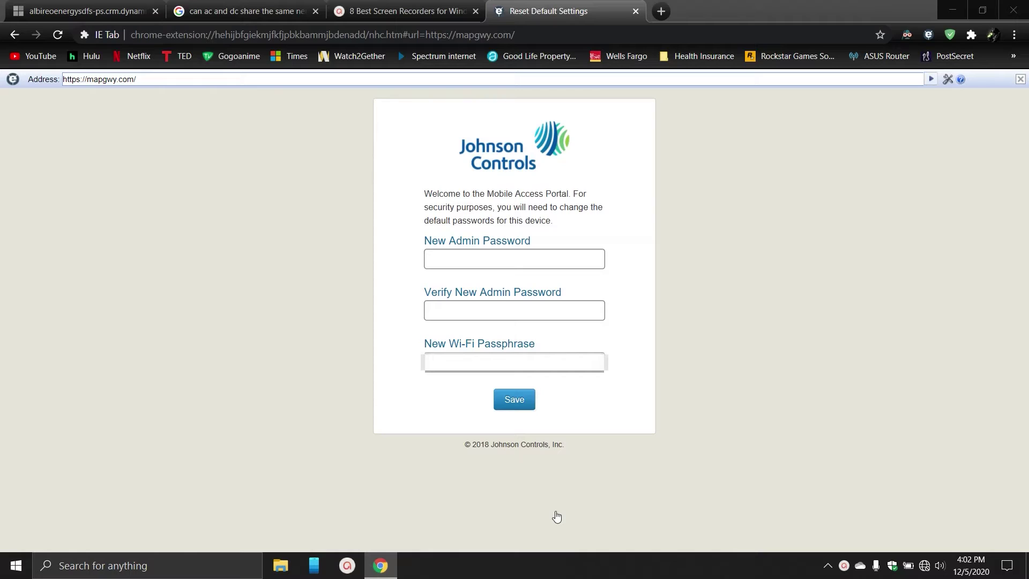
Enter and verify a new admin password, set a new Wi-Fi passphrase, and save.
{"action": "left_click", "coordinate": [487, 255]}
{"action": "type", "text": "•••••••••••••"}
{"action": "key", "text": "Tab"}
{"action": "type", "text": "•••••••"}
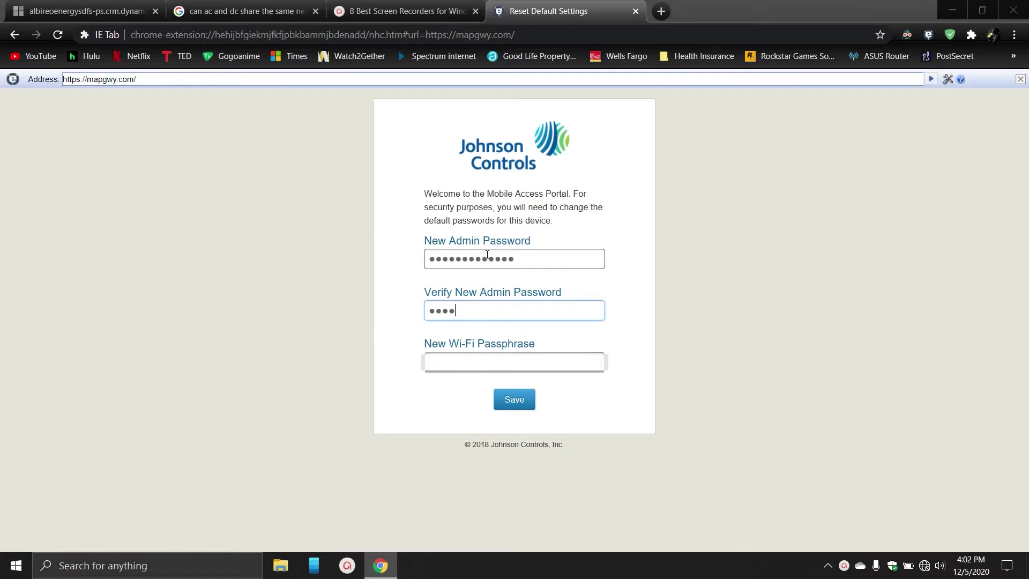
{"action": "type", "text": "••••••"}
{"action": "left_click", "coordinate": [466, 366]}
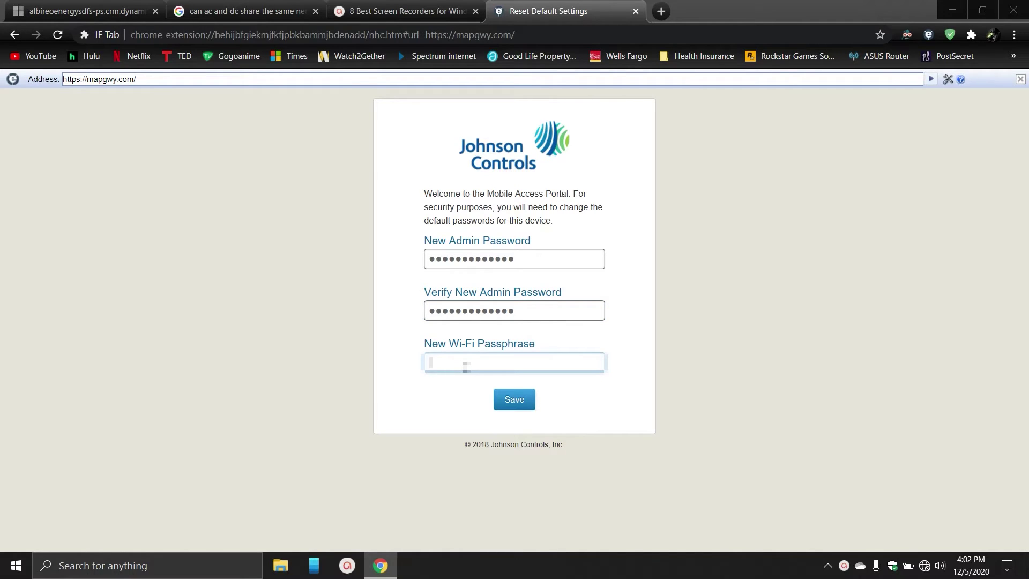
{"action": "type", "text": "••••••••••••••••"}
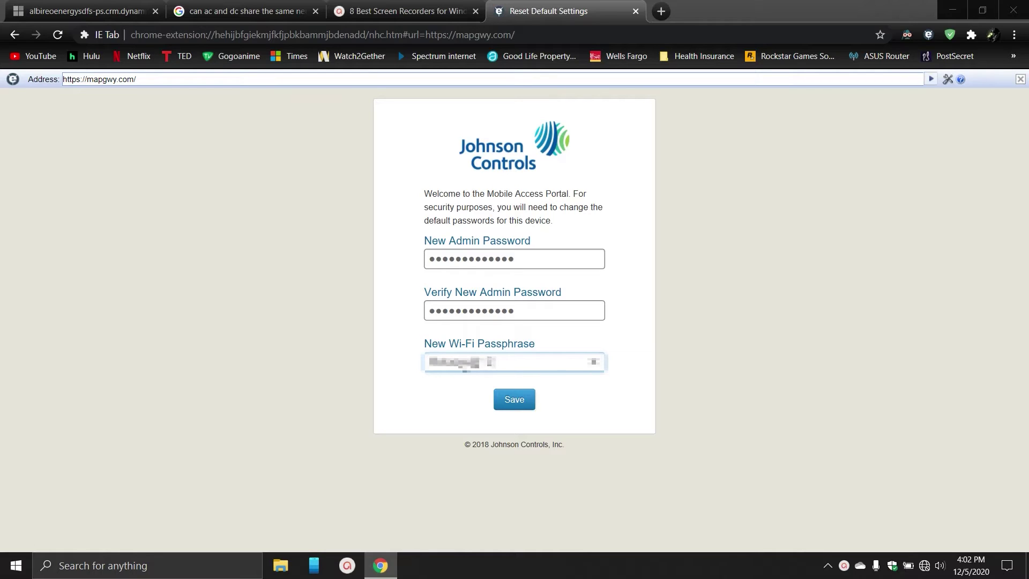
{"action": "left_click", "coordinate": [522, 408]}
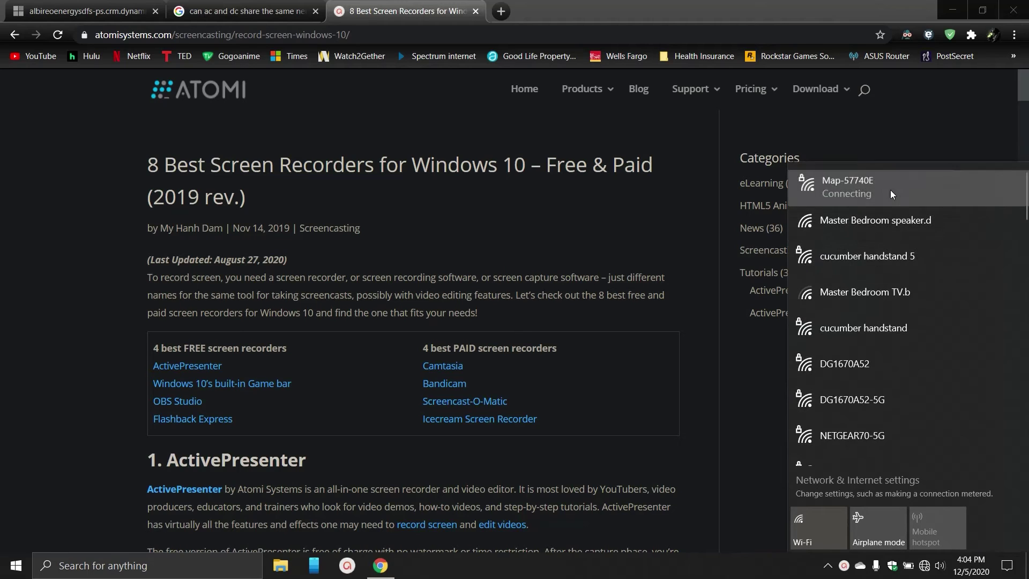
Reconnect to Map-57740E with Connect automatically turned off, then bring up the Start menu.
{"action": "left_click", "coordinate": [890, 190]}
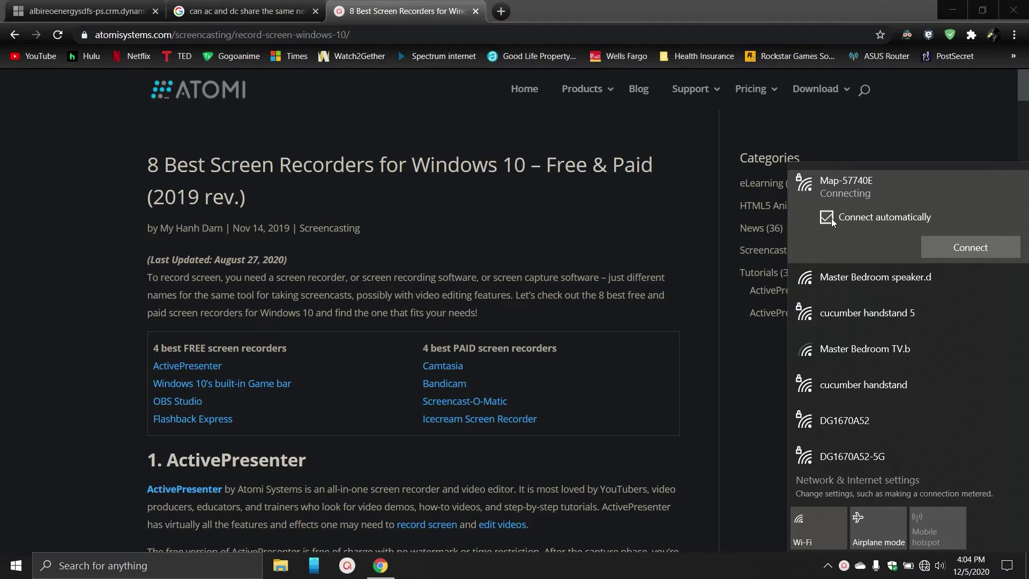
{"action": "left_click", "coordinate": [832, 218]}
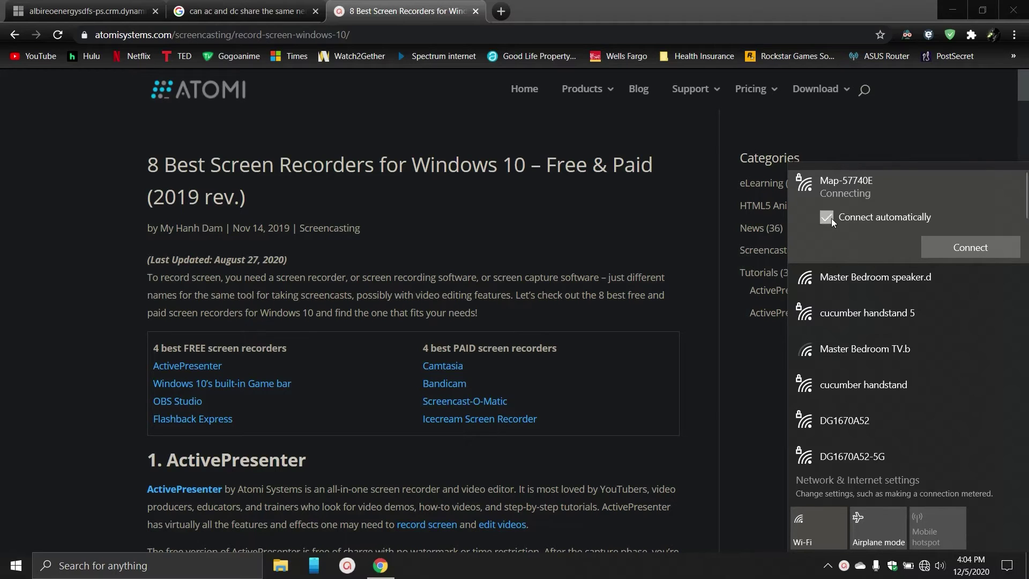
{"action": "left_click", "coordinate": [973, 247]}
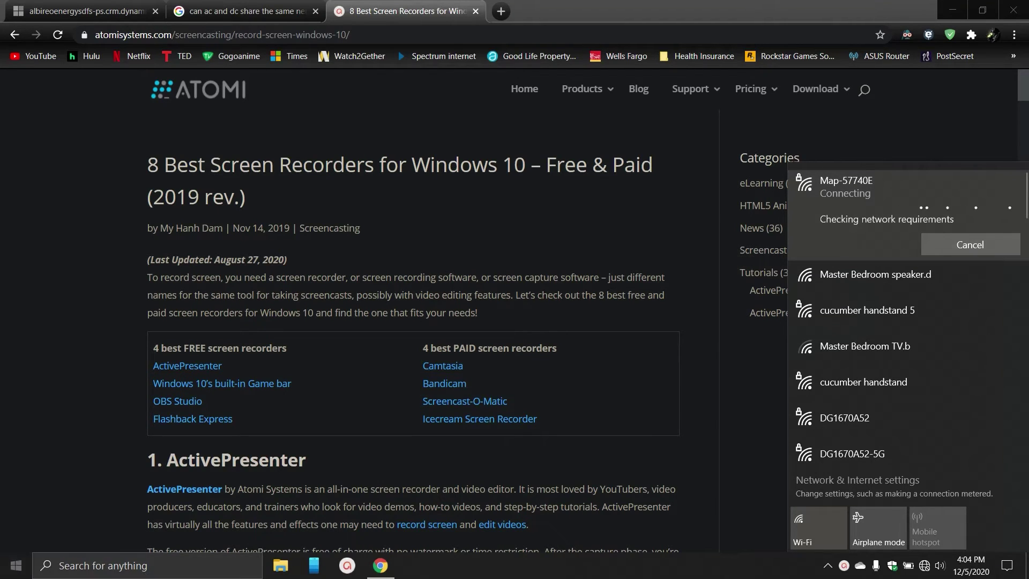
{"action": "left_click", "coordinate": [17, 565]}
In Network & Internet > Wi-Fi known networks, forget Map-57740E, then show nearby networks.
{"action": "left_click", "coordinate": [17, 506]}
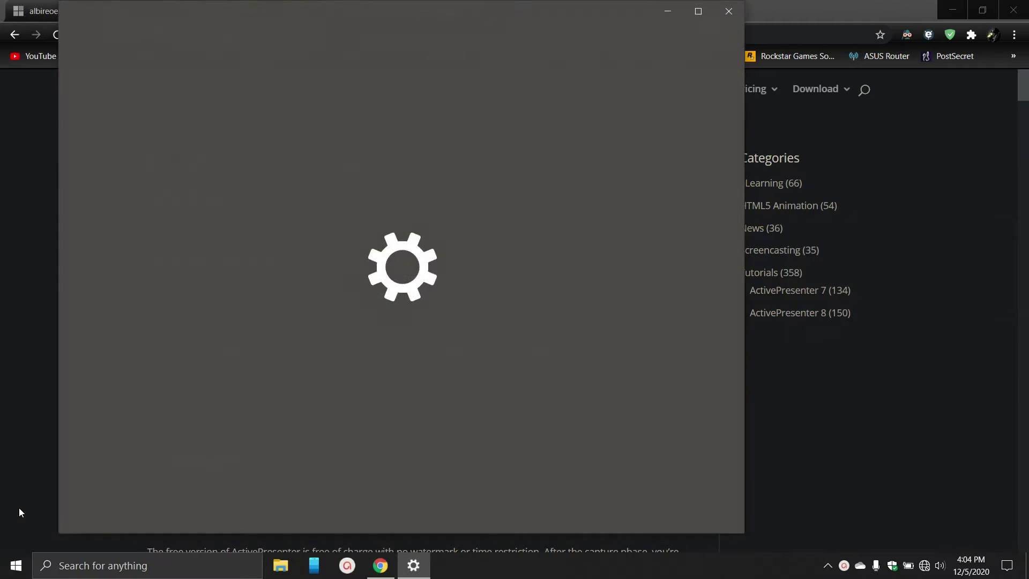
{"action": "left_click", "coordinate": [223, 433]}
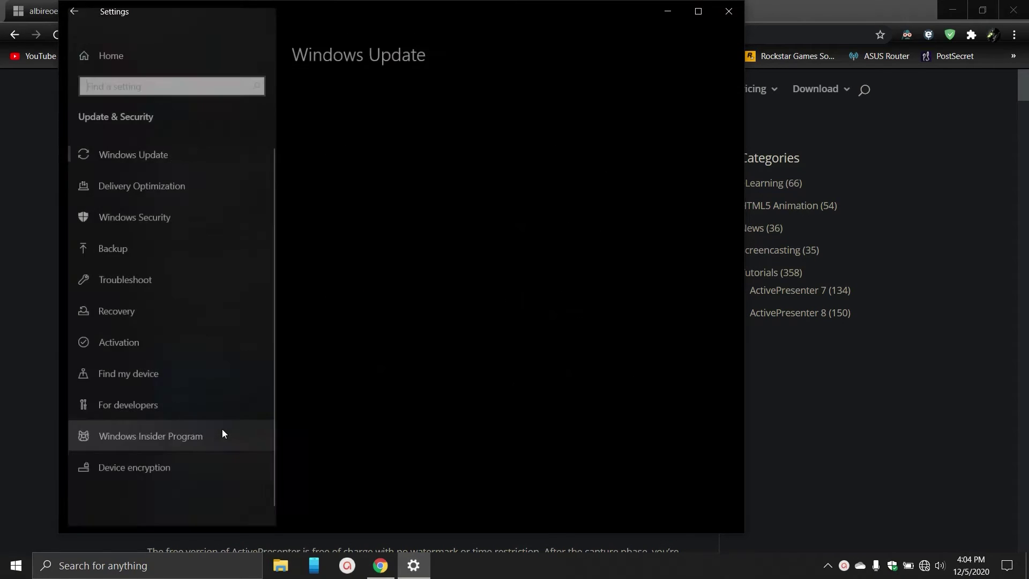
{"action": "left_click", "coordinate": [74, 12]}
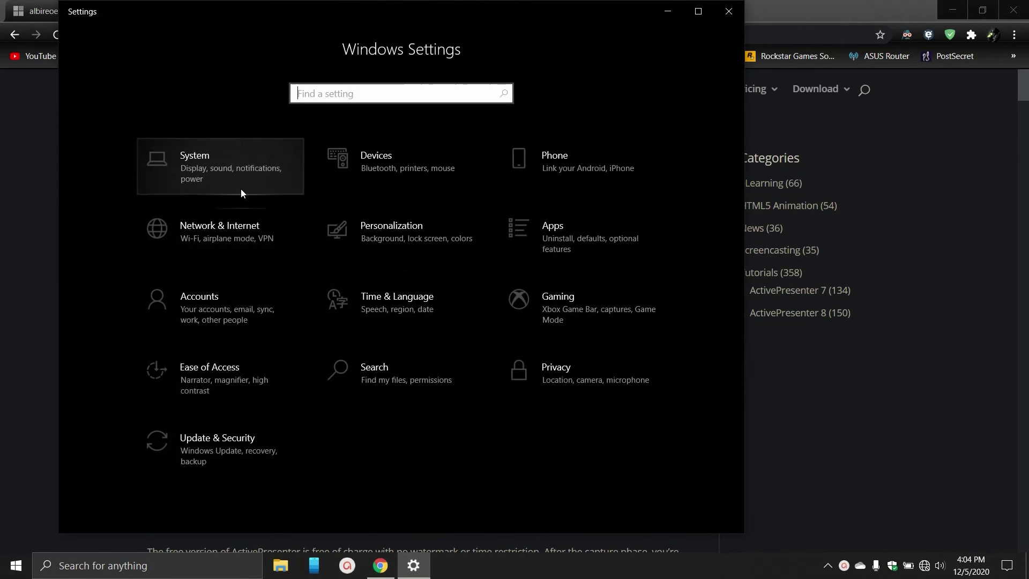
{"action": "left_click", "coordinate": [264, 254]}
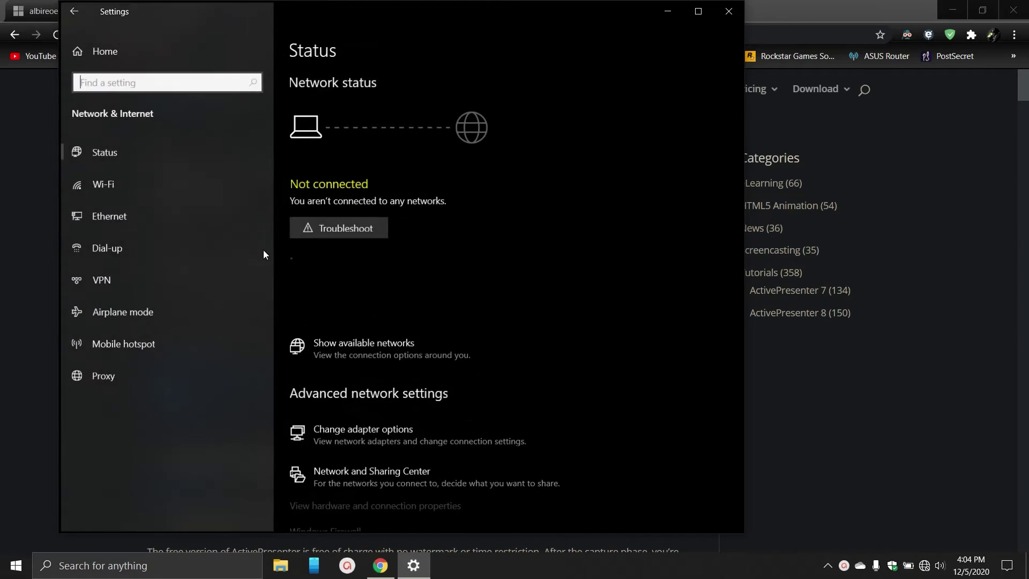
{"action": "left_click", "coordinate": [125, 197]}
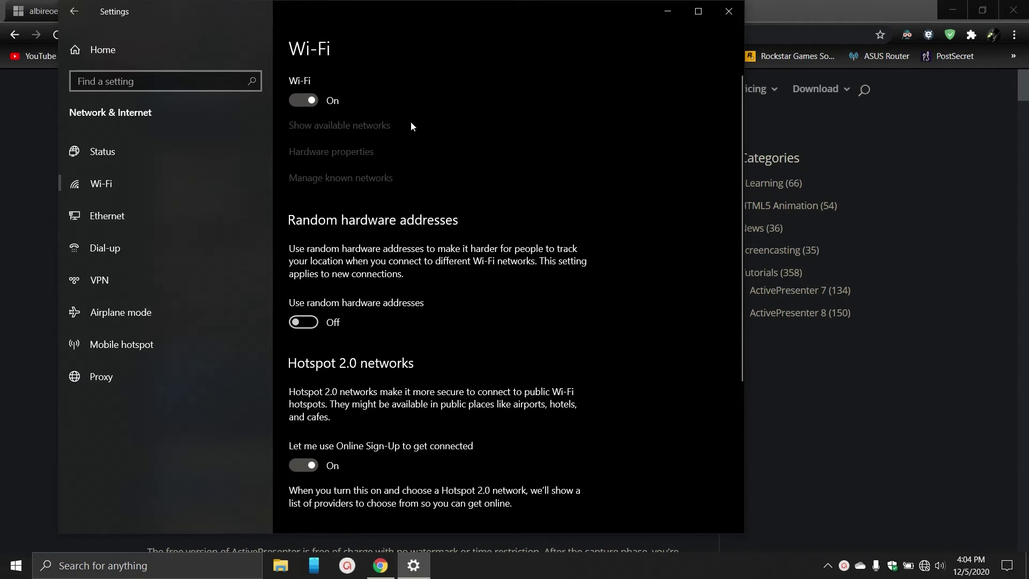
{"action": "left_click", "coordinate": [333, 177]}
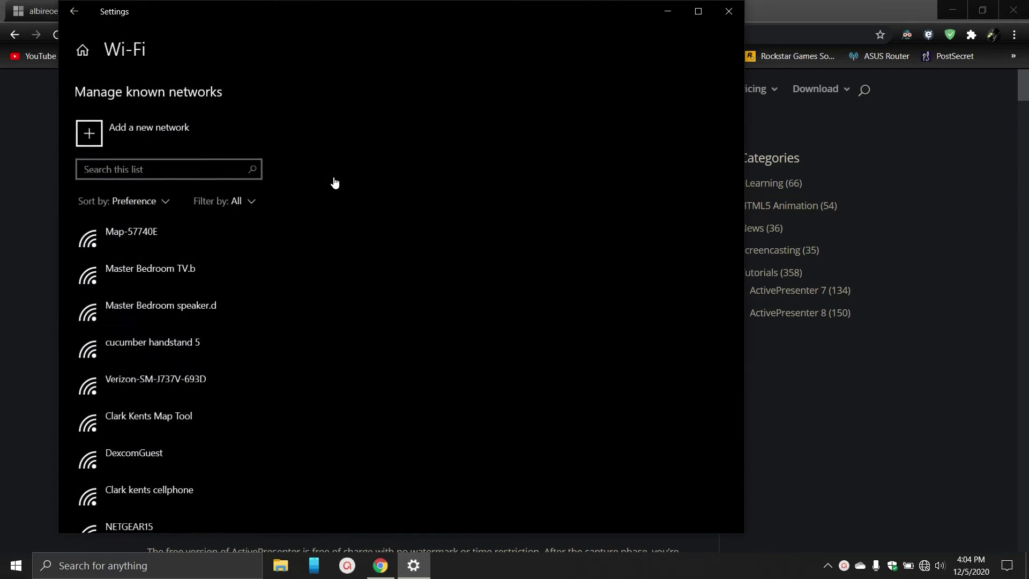
{"action": "left_click", "coordinate": [168, 250]}
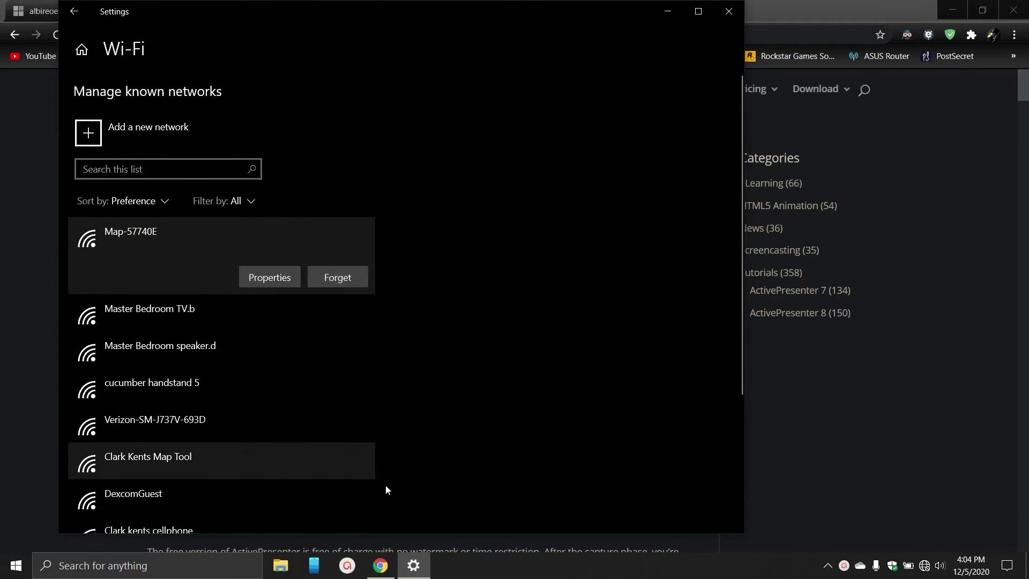
{"action": "left_click", "coordinate": [349, 277]}
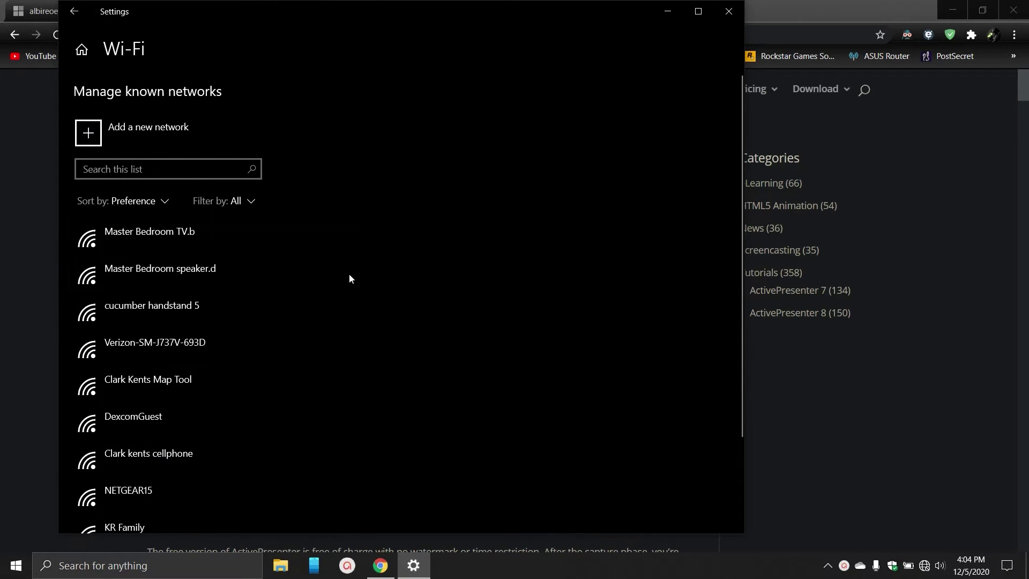
{"action": "left_click", "coordinate": [926, 565]}
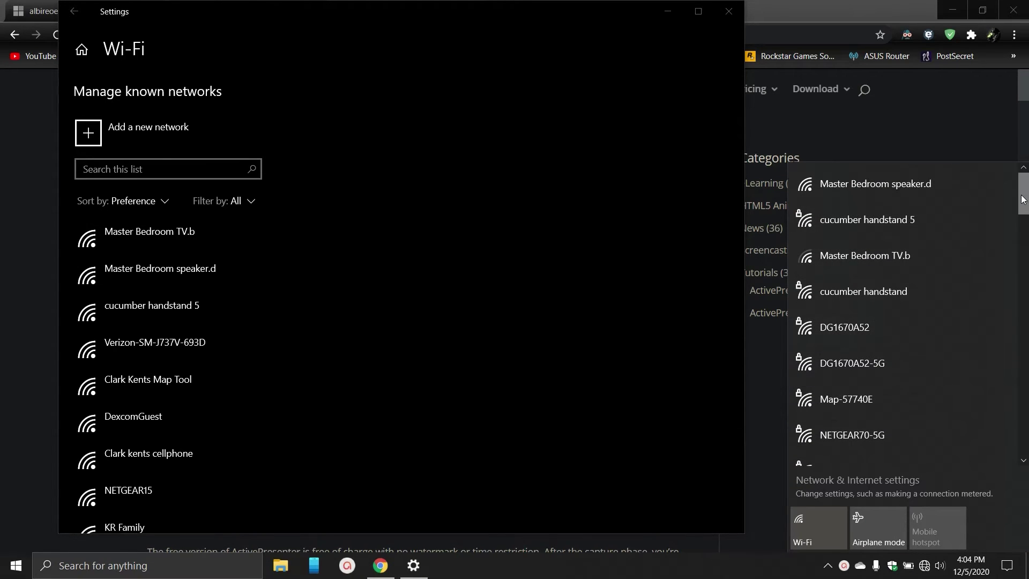
Connect to Map-57740E by entering its network security key.
{"action": "left_click_drag", "start_coordinate": [1023, 199], "coordinate": [1014, 171]}
{"action": "left_click", "coordinate": [882, 396]}
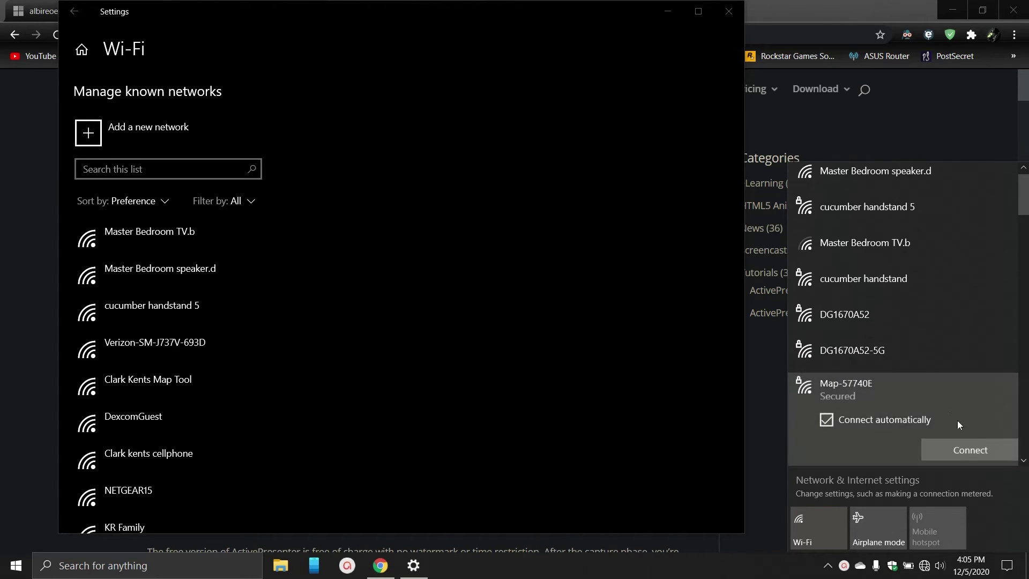
{"action": "left_click", "coordinate": [950, 453]}
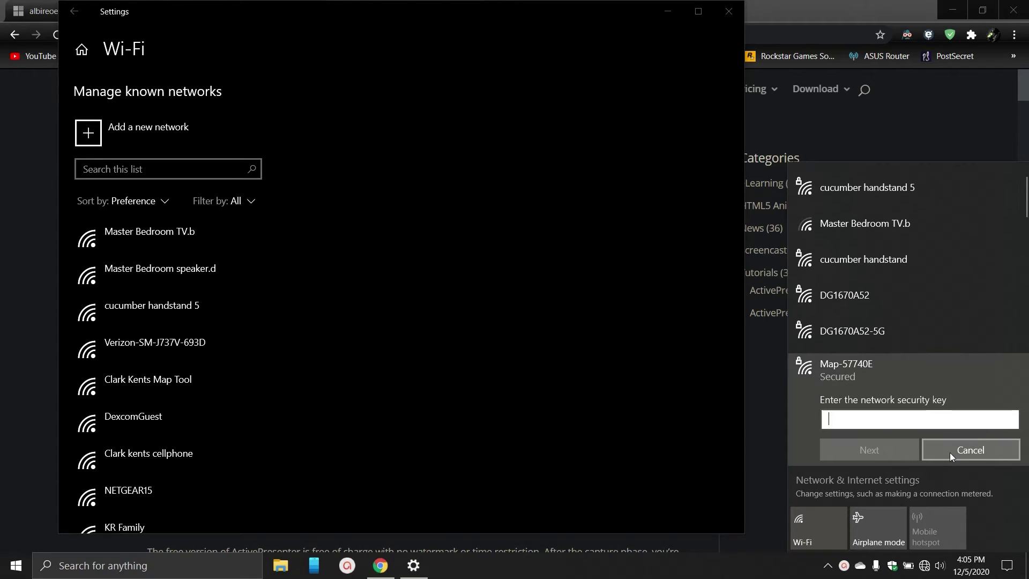
{"action": "type", "text": "************"}
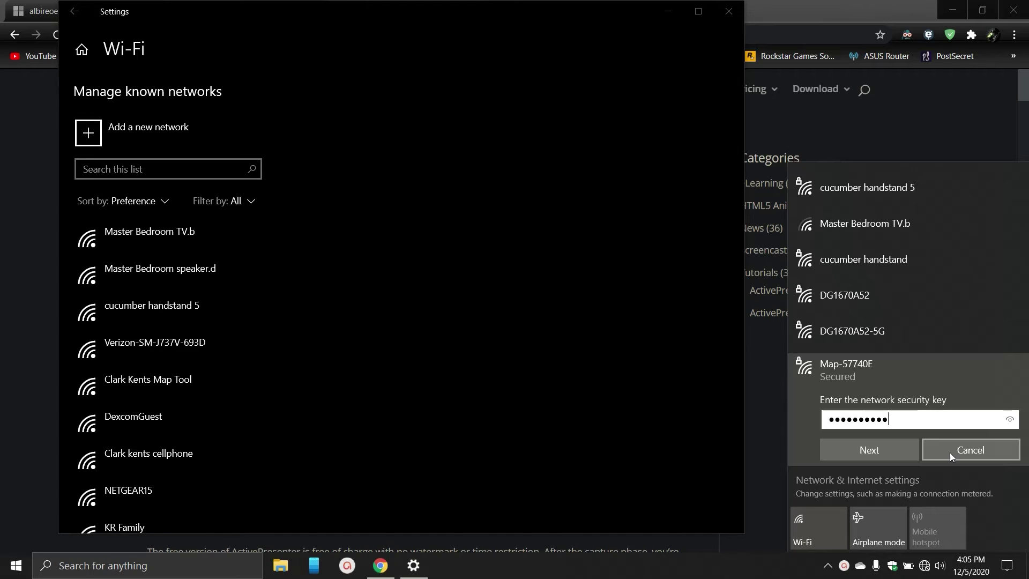
{"action": "key", "text": "Return"}
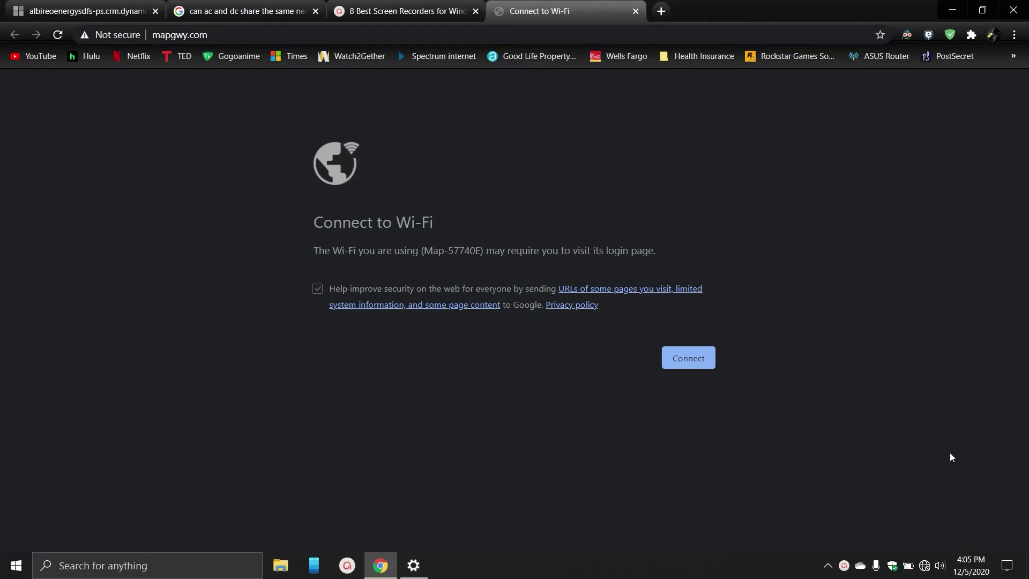
Open the gateway page in IE mode and log in as admin with the password.
{"action": "left_click", "coordinate": [928, 34]}
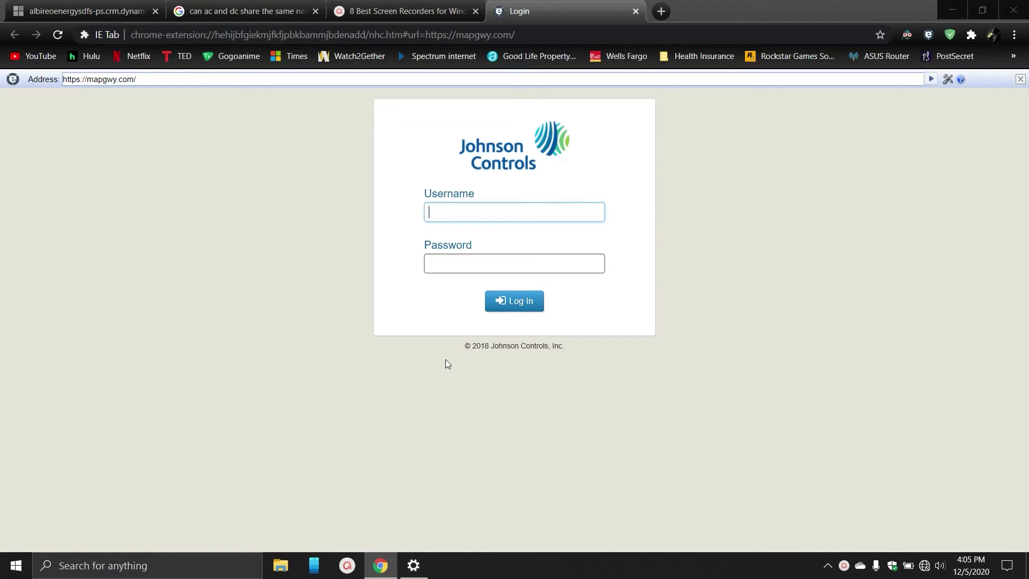
{"action": "type", "text": "admin"}
{"action": "key", "text": "Tab"}
{"action": "type", "text": "*******"}
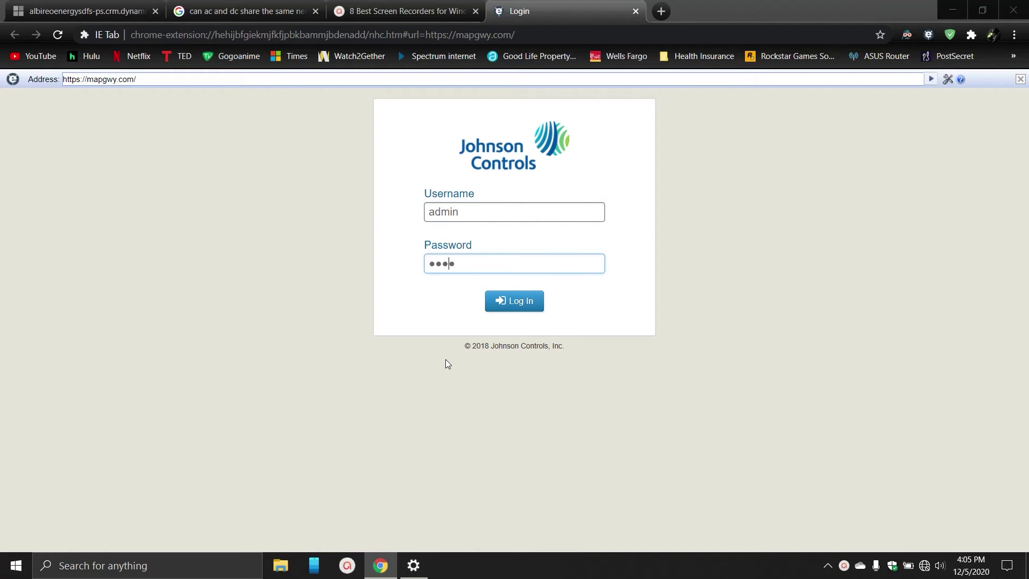
{"action": "type", "text": "******"}
{"action": "key", "text": "Return"}
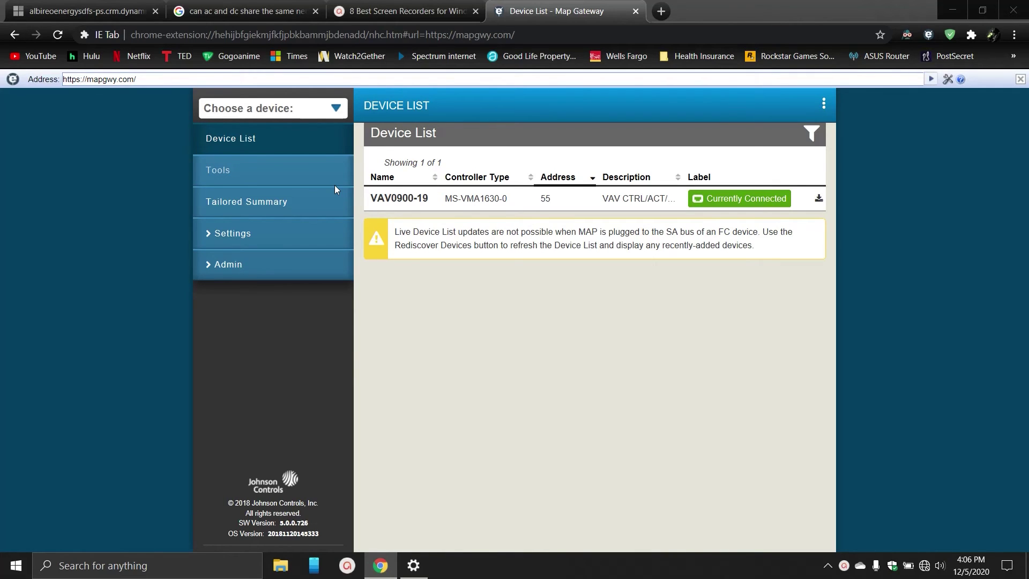
Set BACnet Routing to Enabled under Settings > BACnet Settings and save.
{"action": "left_click", "coordinate": [261, 236]}
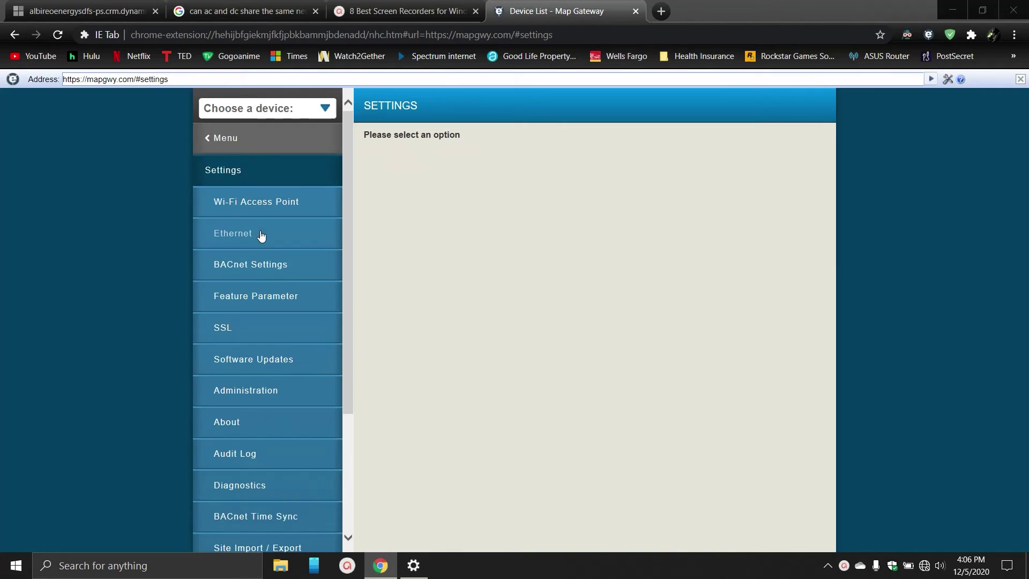
{"action": "left_click", "coordinate": [261, 268]}
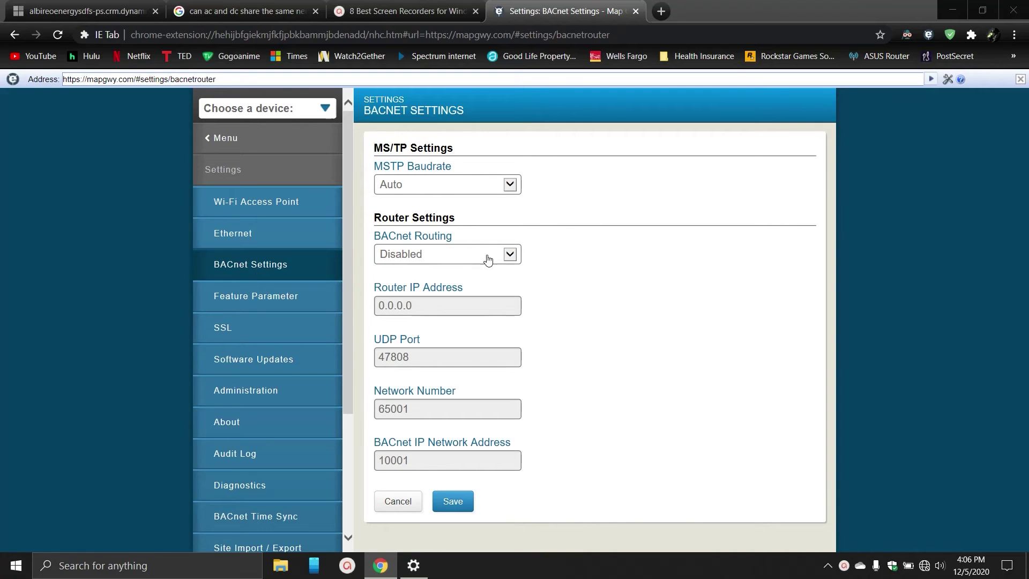
{"action": "left_click", "coordinate": [506, 258]}
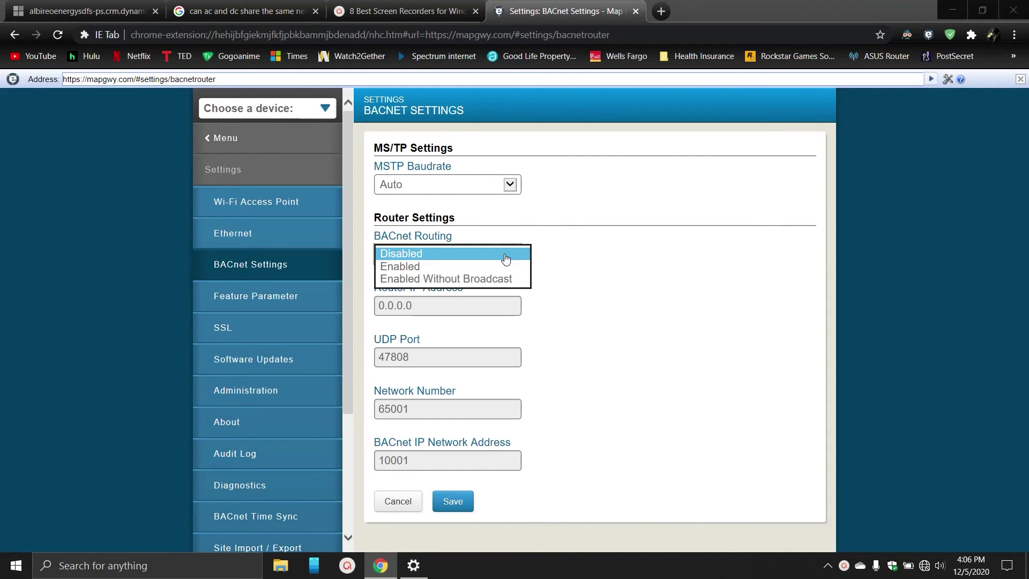
{"action": "left_click", "coordinate": [457, 267]}
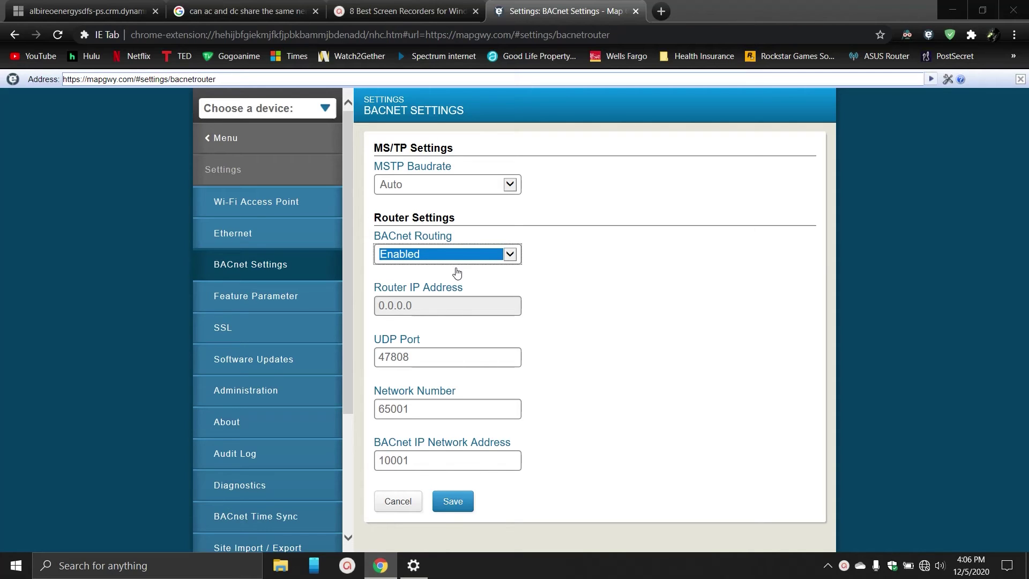
{"action": "left_click", "coordinate": [453, 501]}
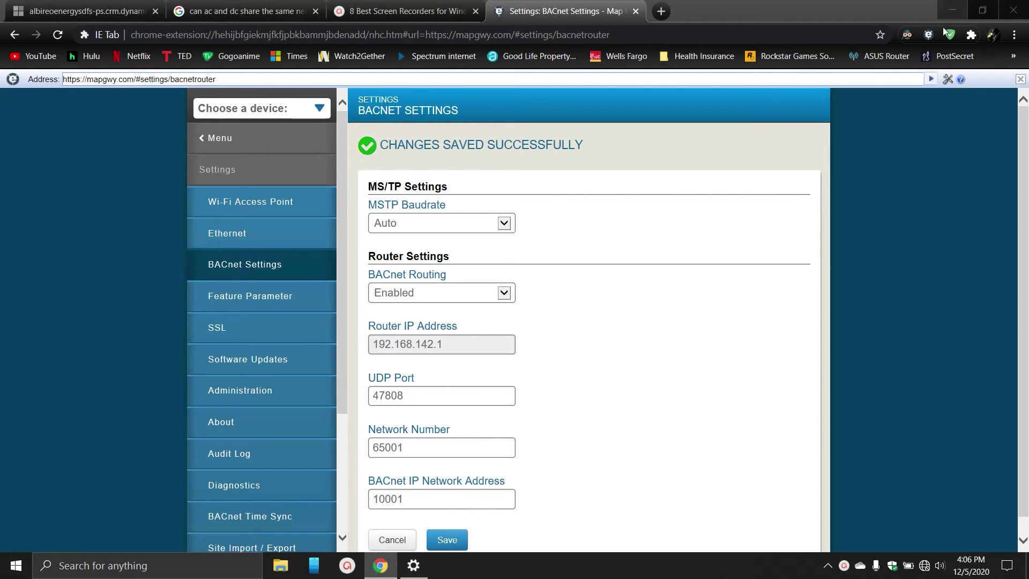
Minimize Chrome, close the Wi-Fi settings window, and launch CCT 13.1 from Start.
{"action": "left_click", "coordinate": [953, 9]}
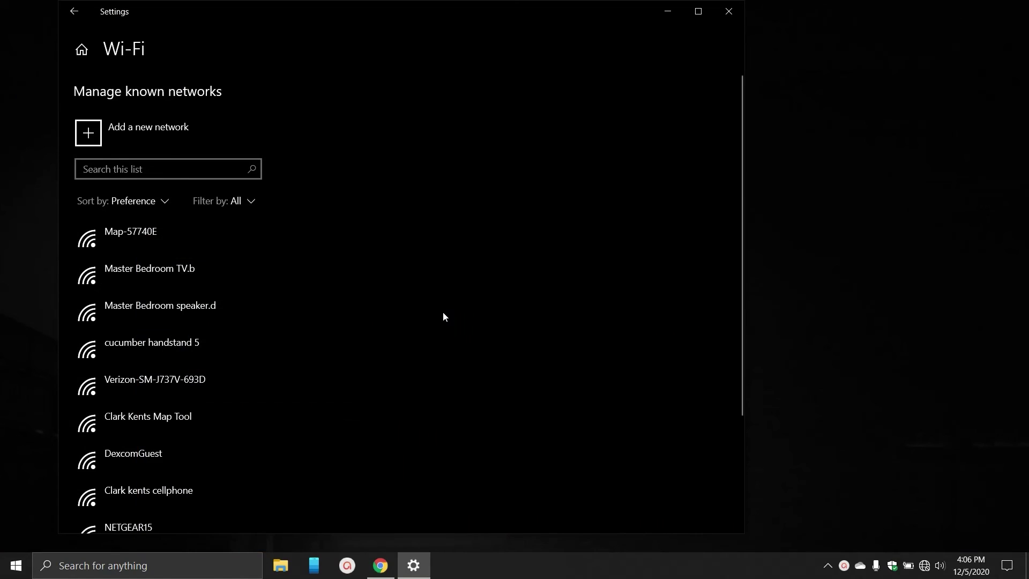
{"action": "left_click", "coordinate": [734, 13]}
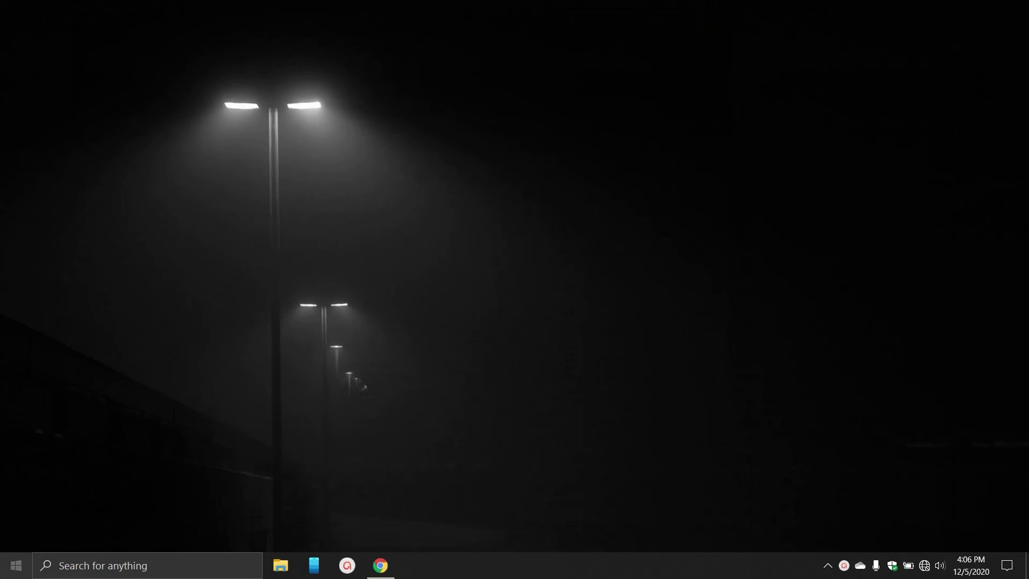
{"action": "key", "text": "super"}
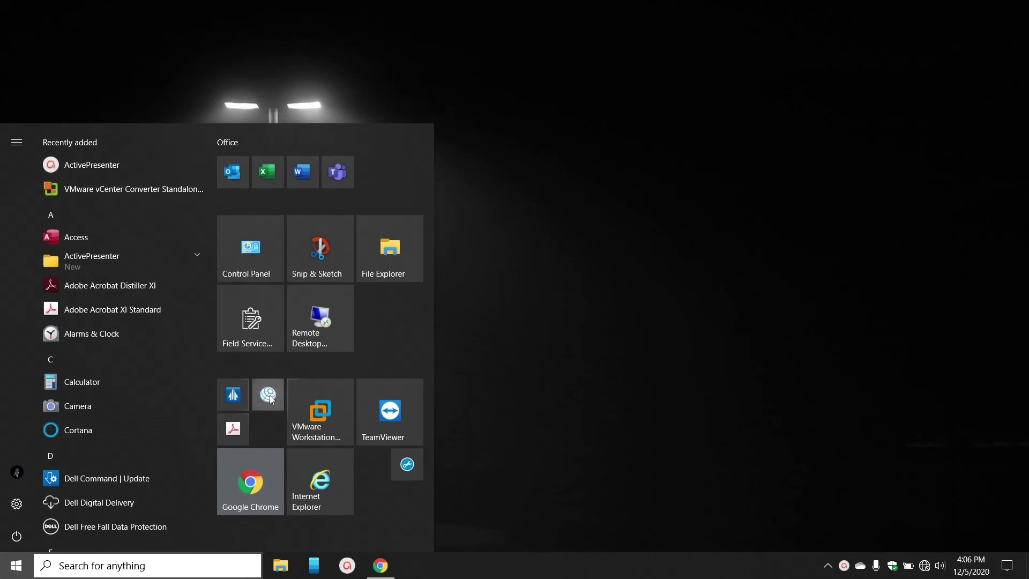
{"action": "left_click", "coordinate": [269, 395]}
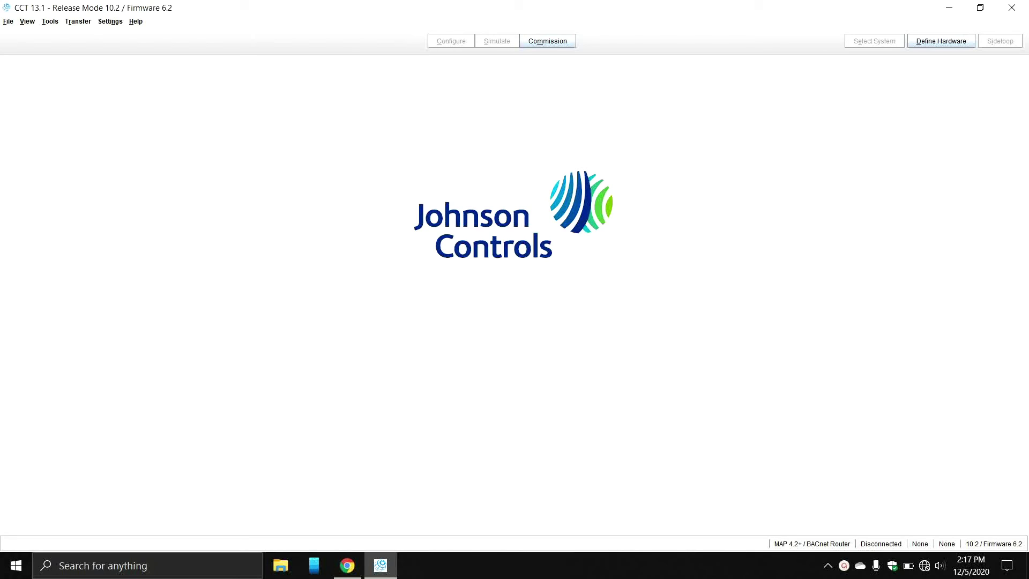
Start a Transfer To Computer upload via MAP 4.2+ / BACnet Router using MAP 4.2 defaults (192.168.142.1, 47808, 65001).
{"action": "left_click", "coordinate": [79, 22]}
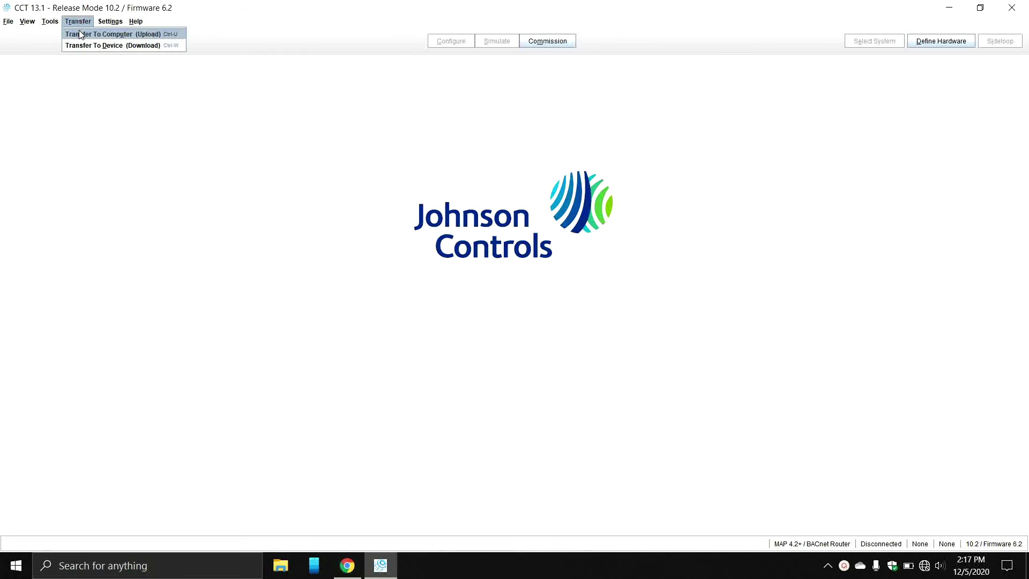
{"action": "left_click", "coordinate": [79, 34]}
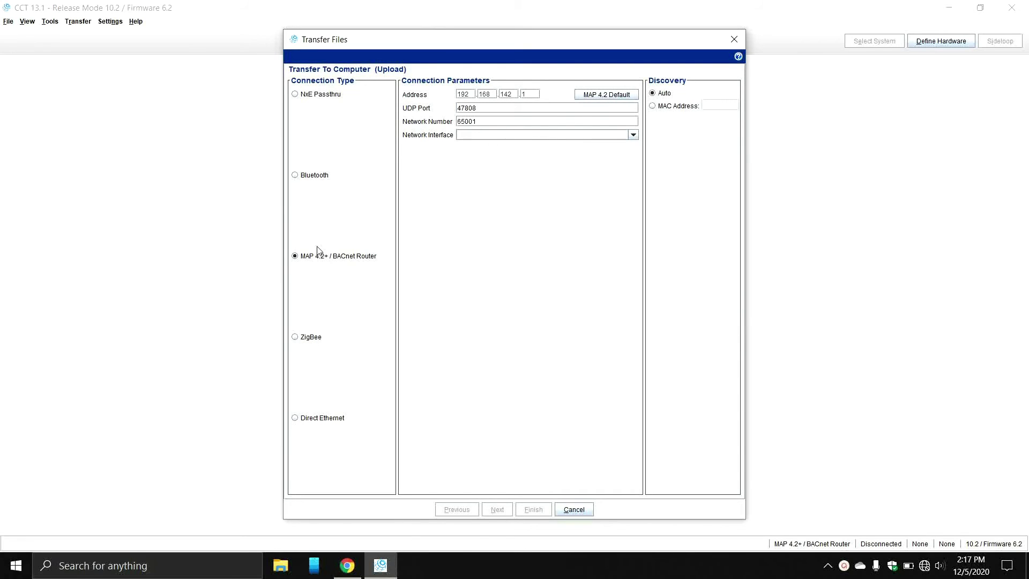
{"action": "left_click", "coordinate": [295, 95]}
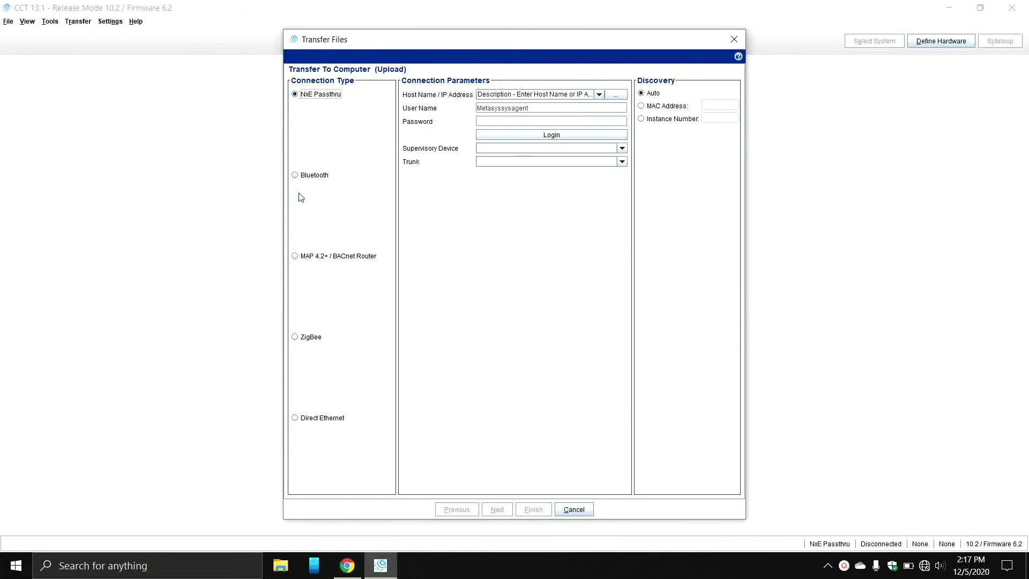
{"action": "left_click", "coordinate": [299, 262]}
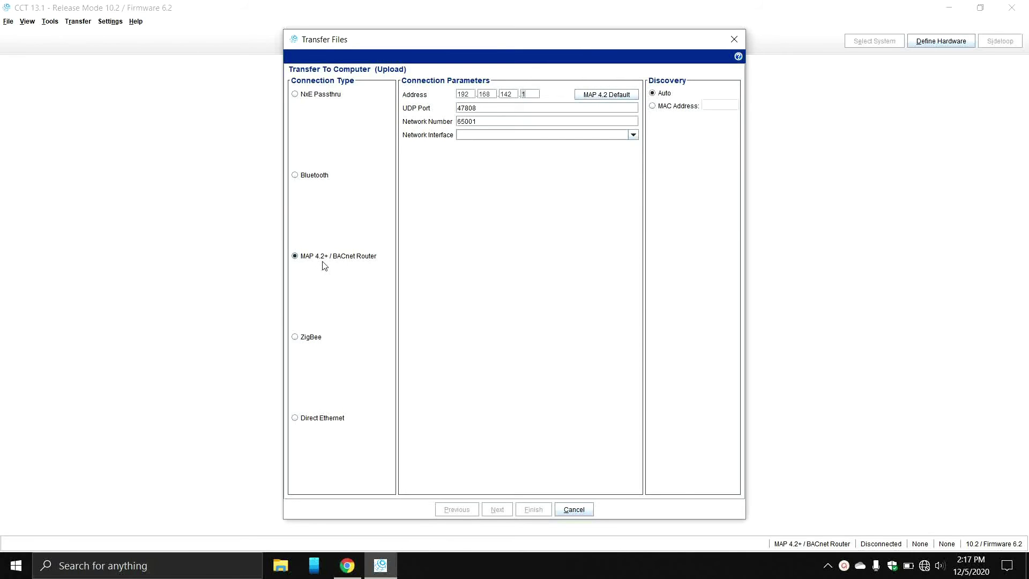
{"action": "left_click", "coordinate": [296, 257]}
{"action": "left_click", "coordinate": [614, 96]}
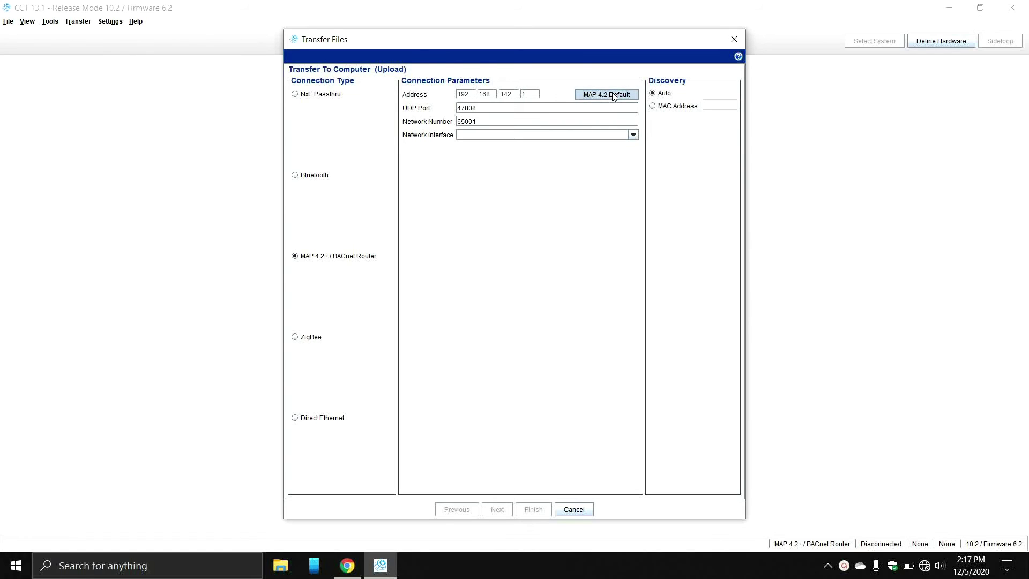
{"action": "double_click", "coordinate": [478, 120]}
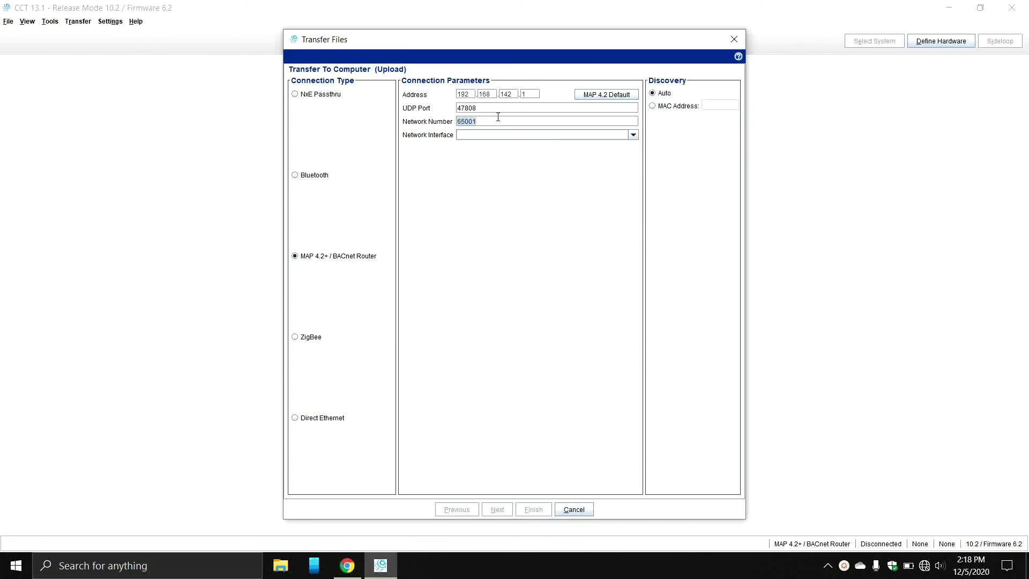
Discover devices over the Intel Dual Band Wireless-AC 8265 adapter, confirm VAV0900-19 (instance 31055), then cancel the upload.
{"action": "left_click", "coordinate": [623, 135]}
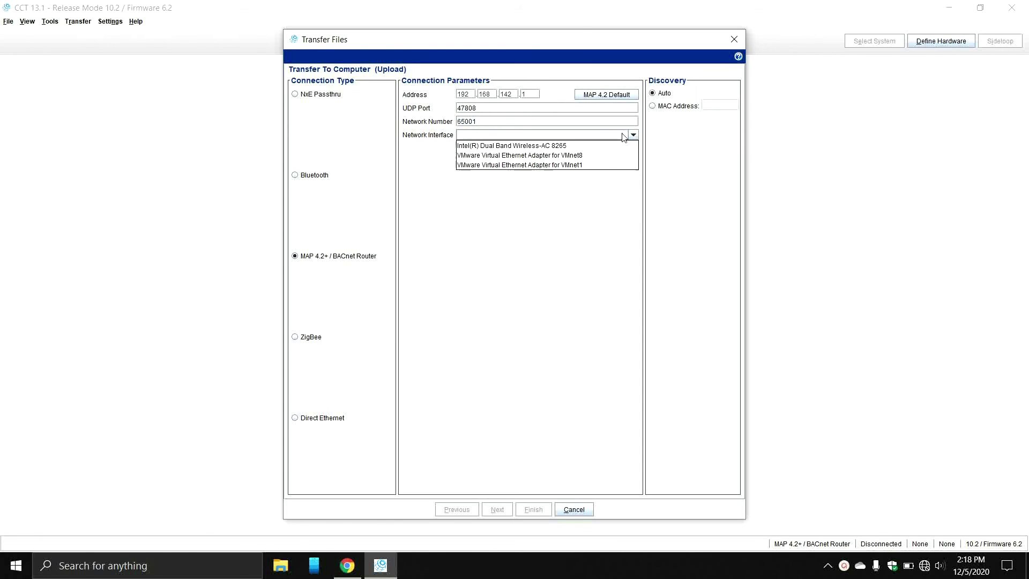
{"action": "left_click", "coordinate": [580, 143]}
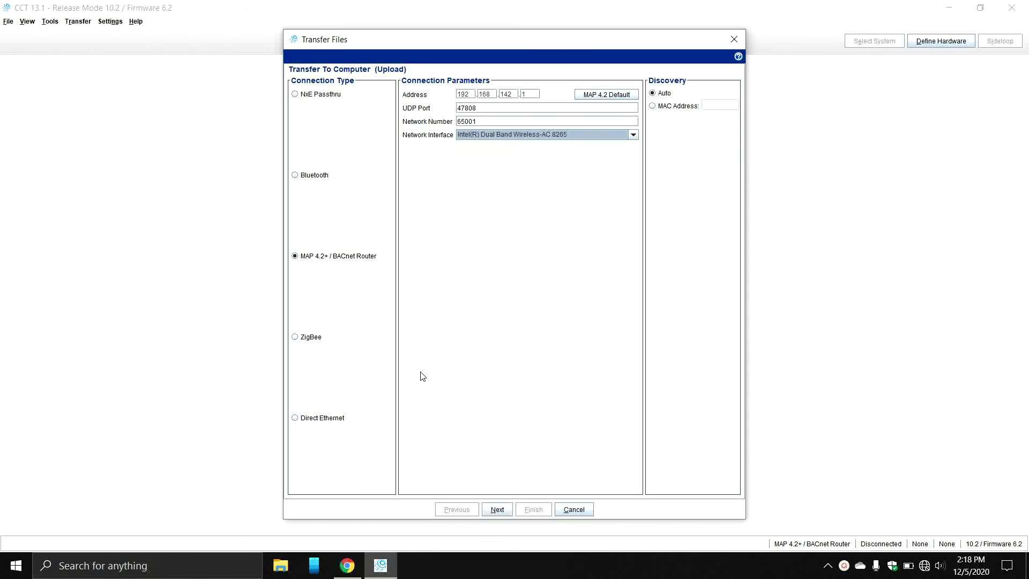
{"action": "left_click", "coordinate": [507, 509]}
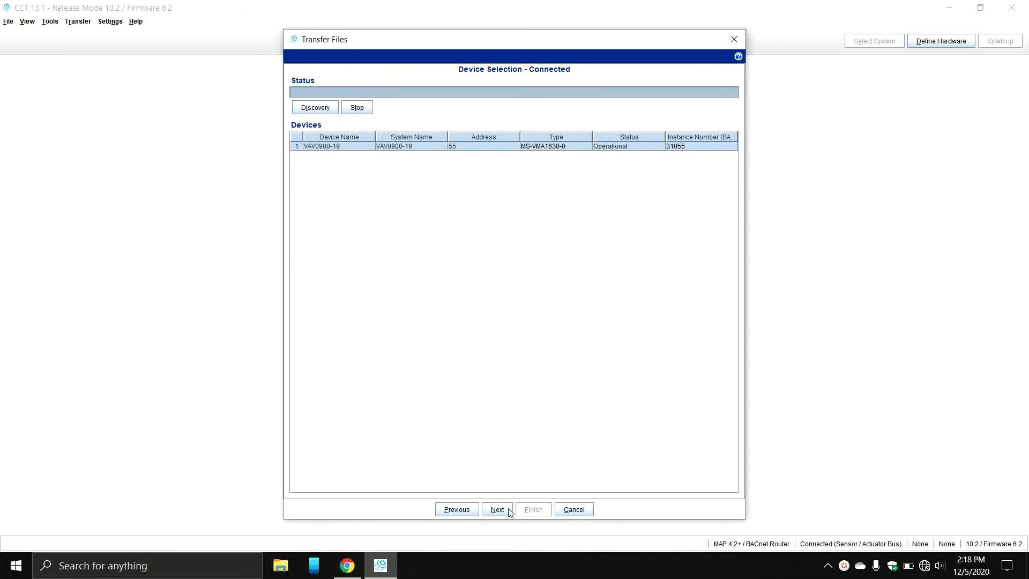
{"action": "left_click", "coordinate": [576, 510]}
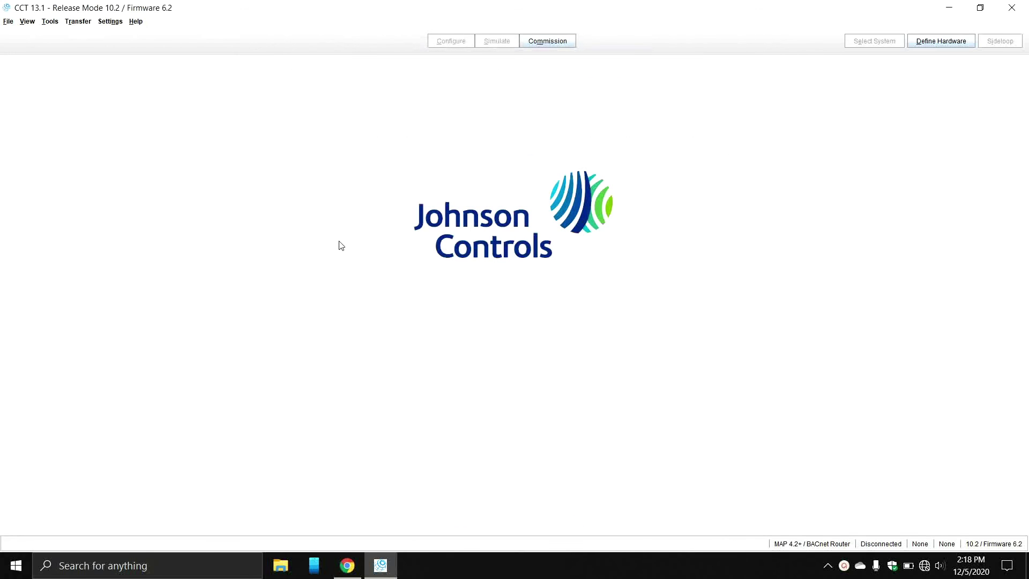